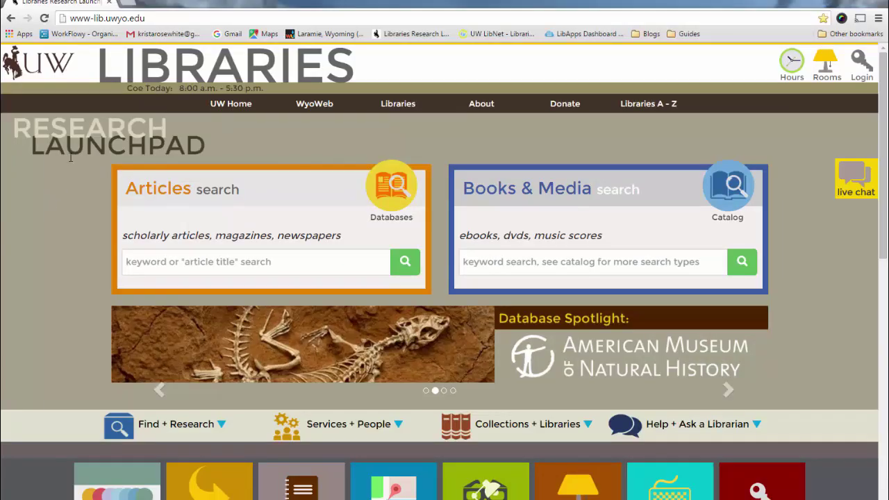
click(165, 16)
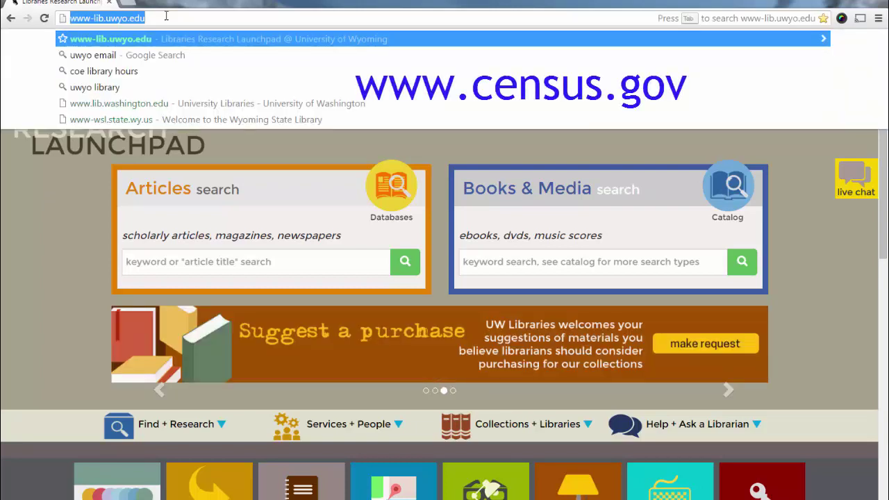
text(www.census.go)
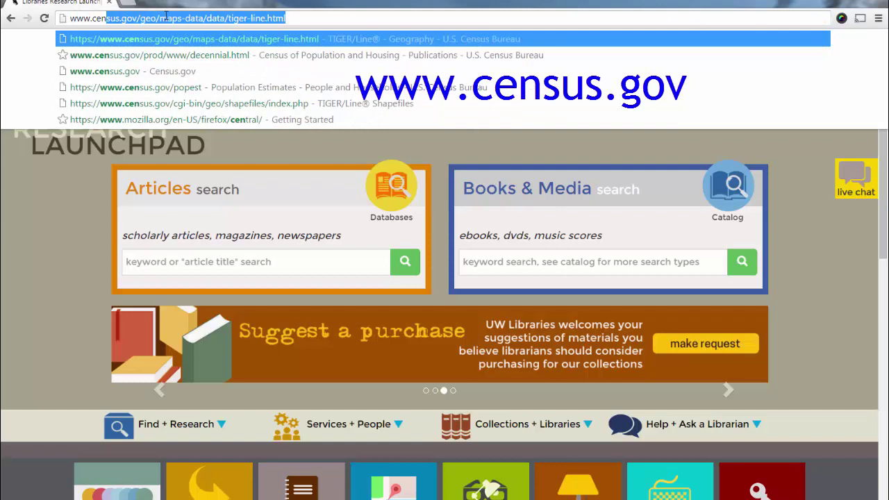
text(v)
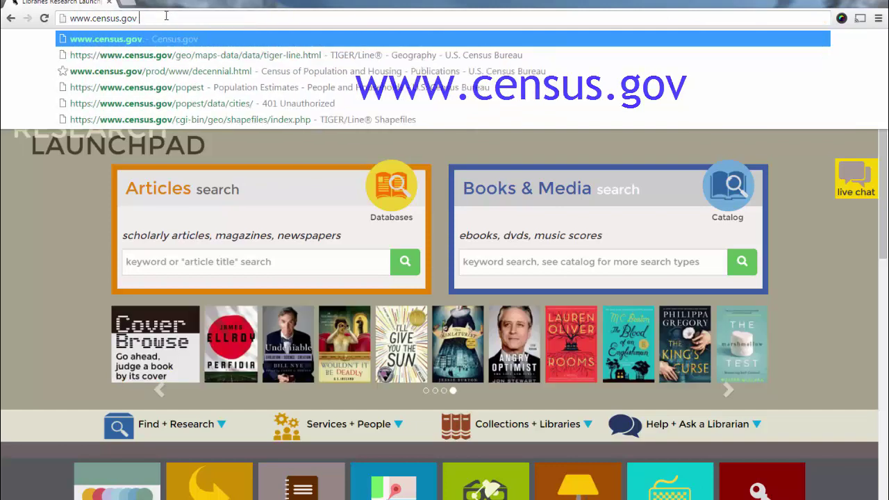
key(Return)
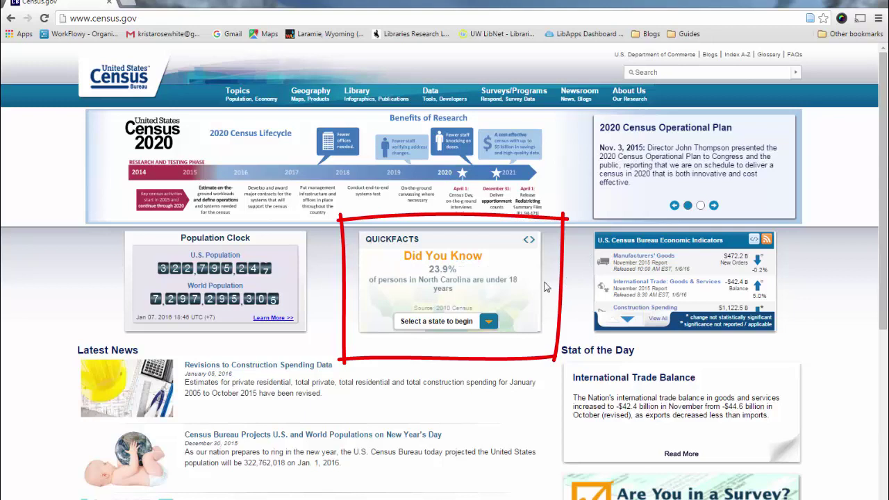
Choose Wyoming in the QuickFacts state picker to load its facts.
click(448, 321)
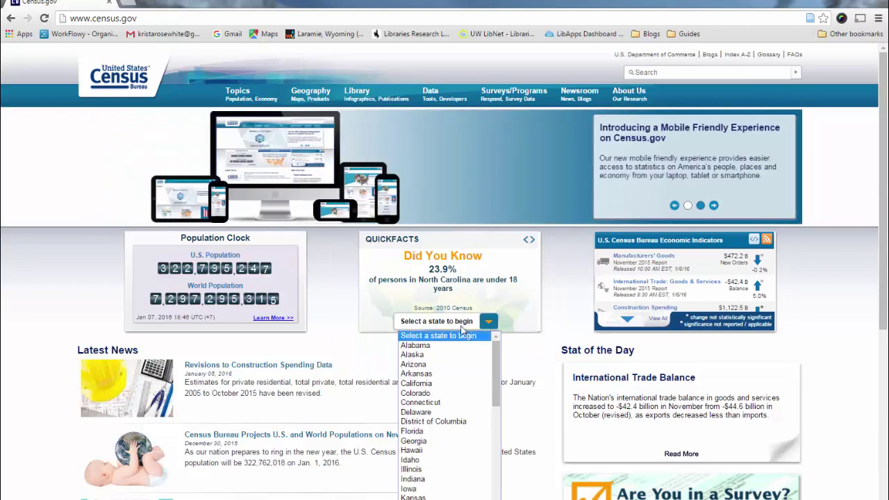
drag(498, 361, 492, 499)
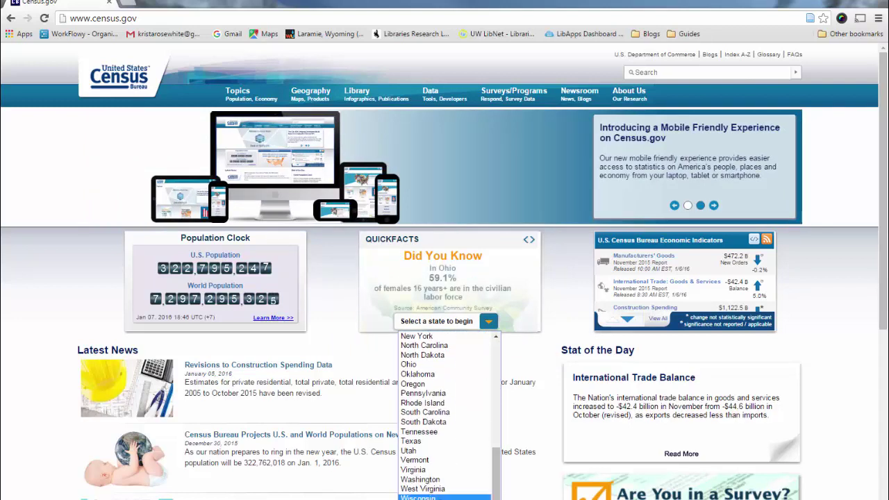
click(437, 497)
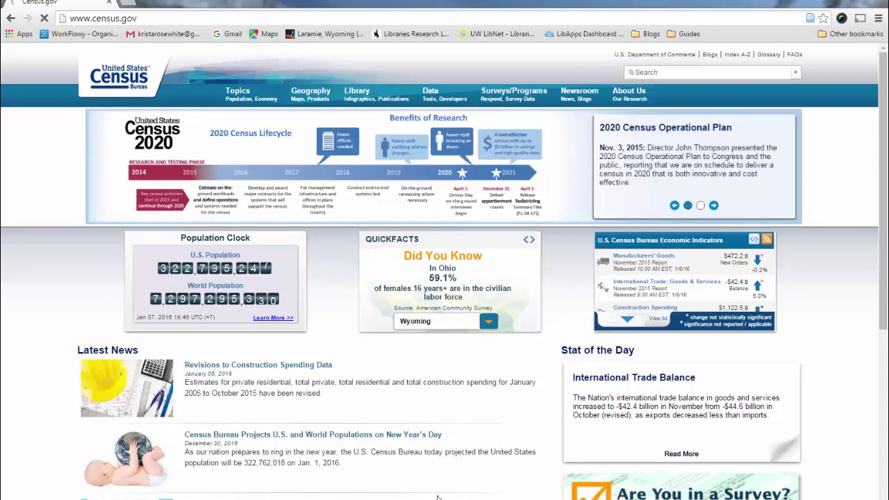
click(497, 321)
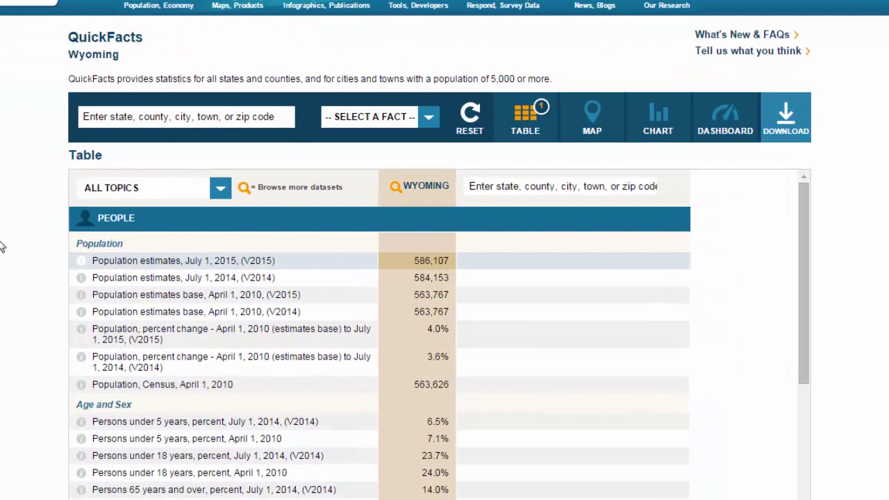
scroll(5, 243, down, 1)
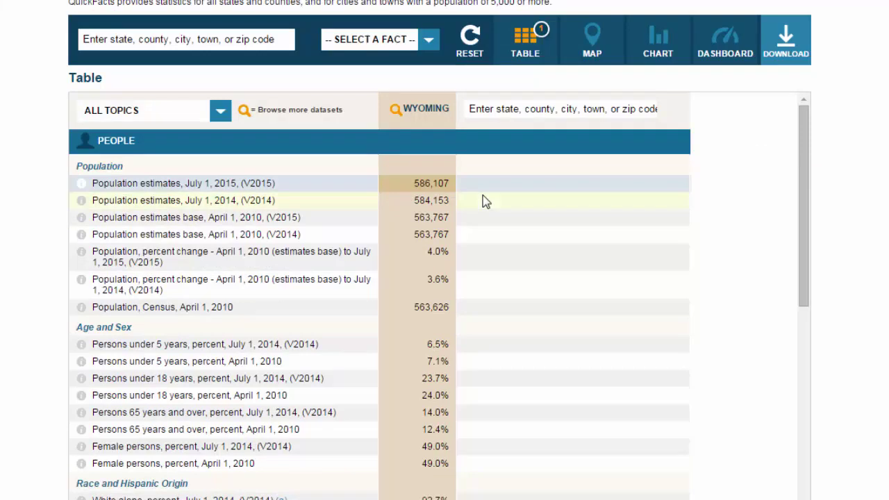
scroll(28, 257, down, 2)
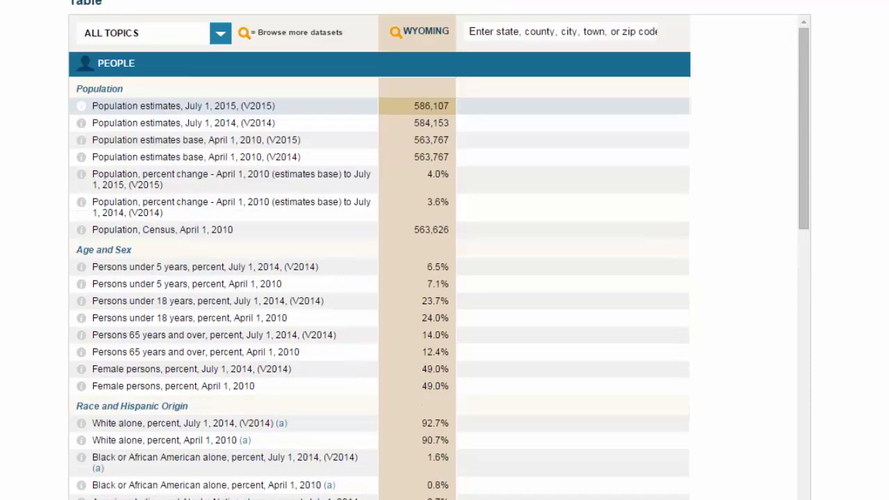
scroll(111, 217, down, 3)
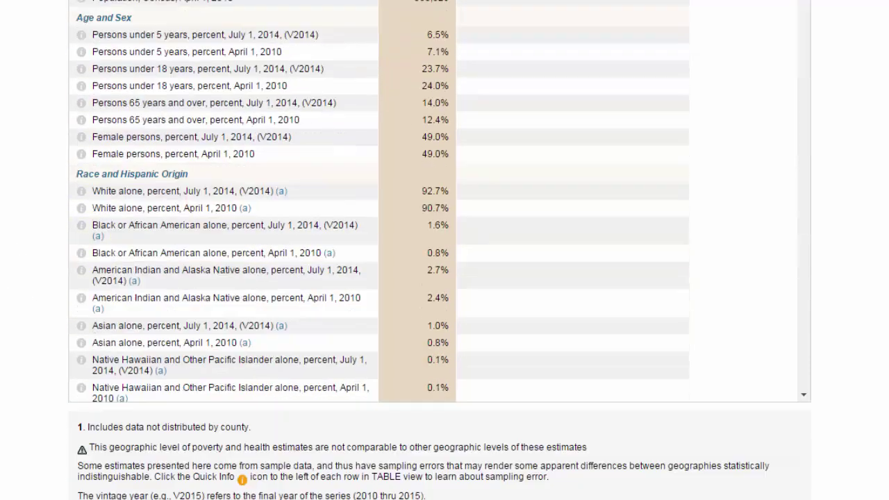
scroll(7, 234, up, 1)
scroll(677, 264, down, 6)
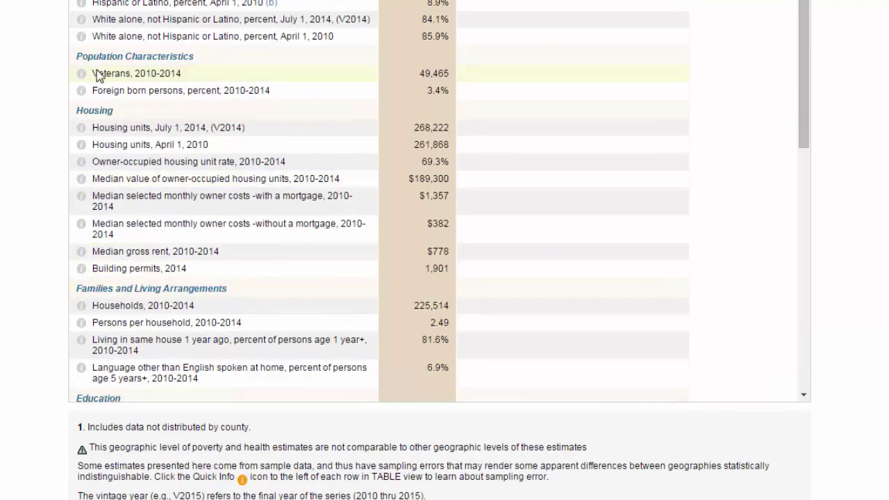
scroll(415, 258, down, 2)
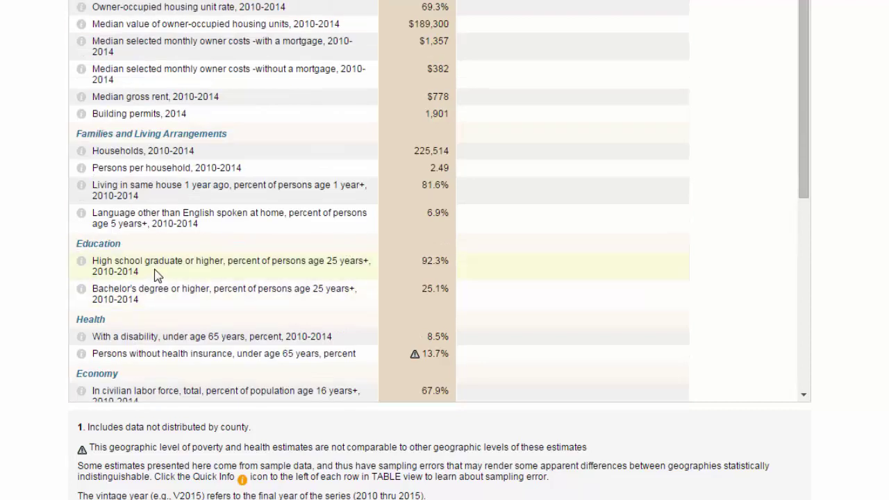
scroll(156, 275, down, 3)
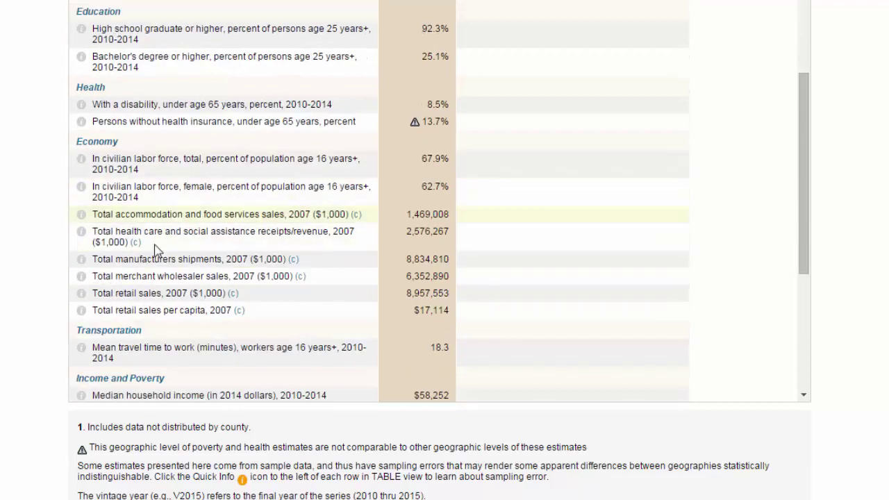
scroll(239, 229, down, 2)
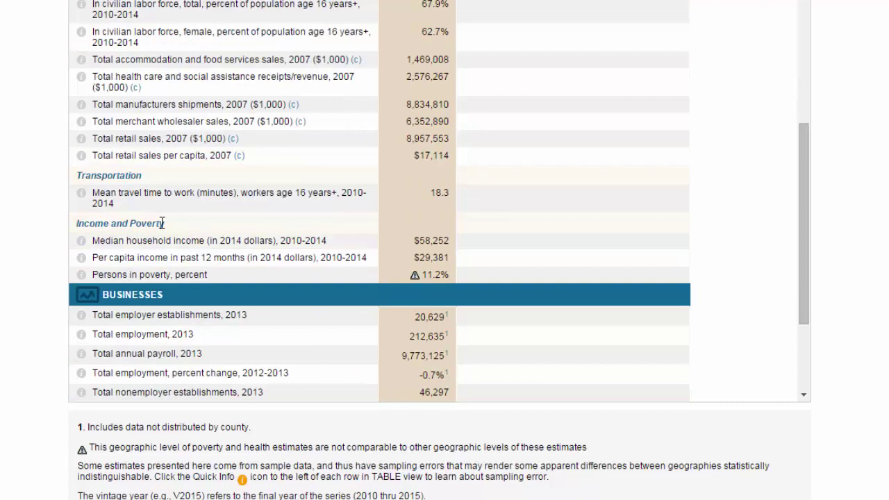
scroll(291, 252, down, 1)
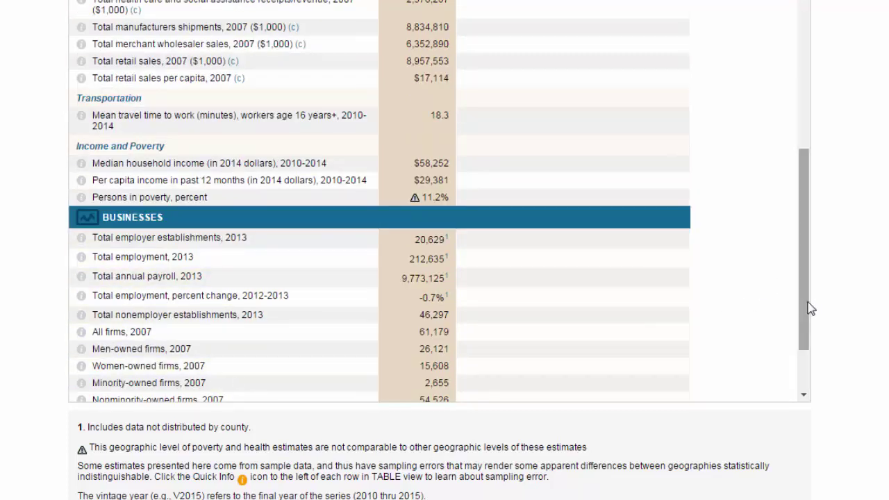
drag(809, 308, 819, 116)
scroll(869, 215, up, 3)
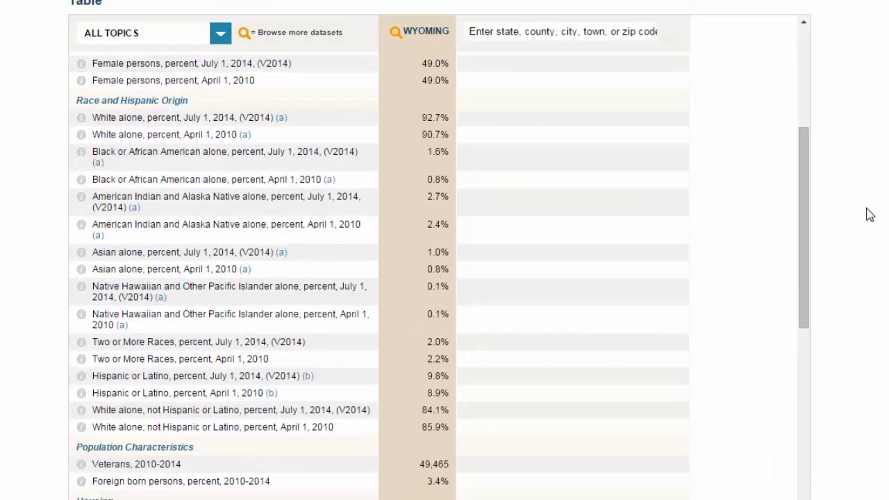
drag(803, 241, 803, 139)
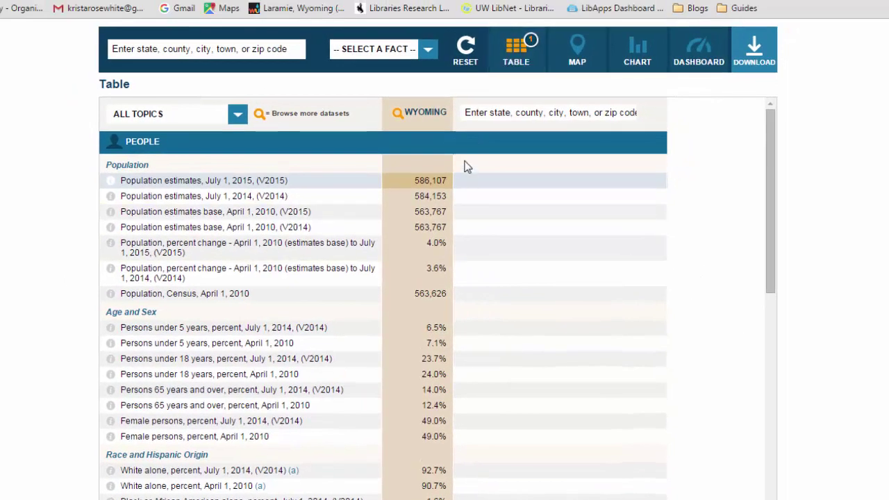
Add Cheyenne city and Laramie city, Wyoming as comparison columns beside Wyoming.
click(502, 111)
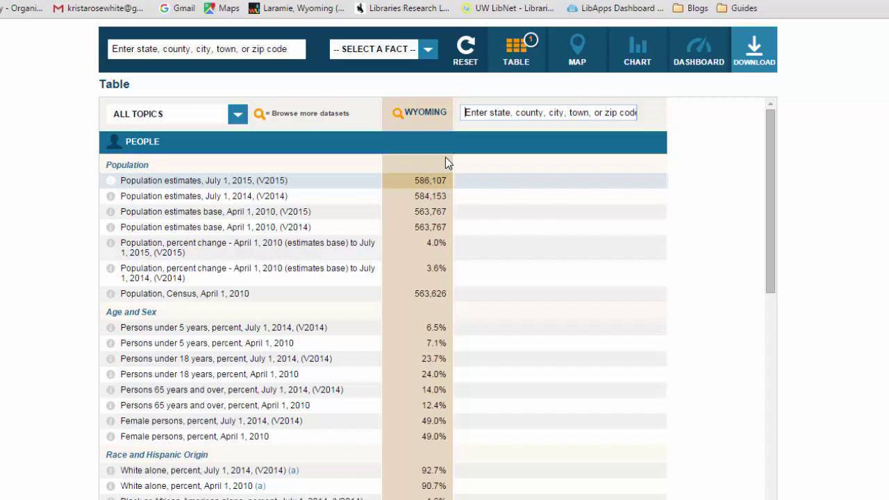
text(Cheyen)
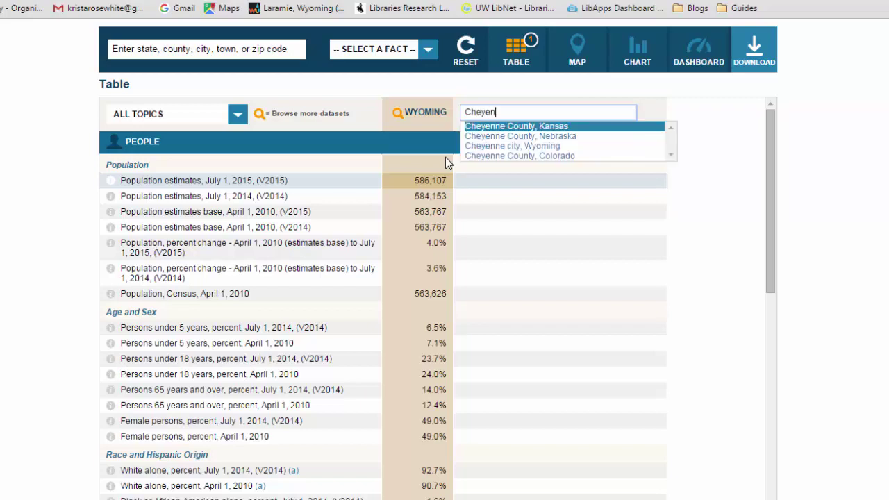
text(ne)
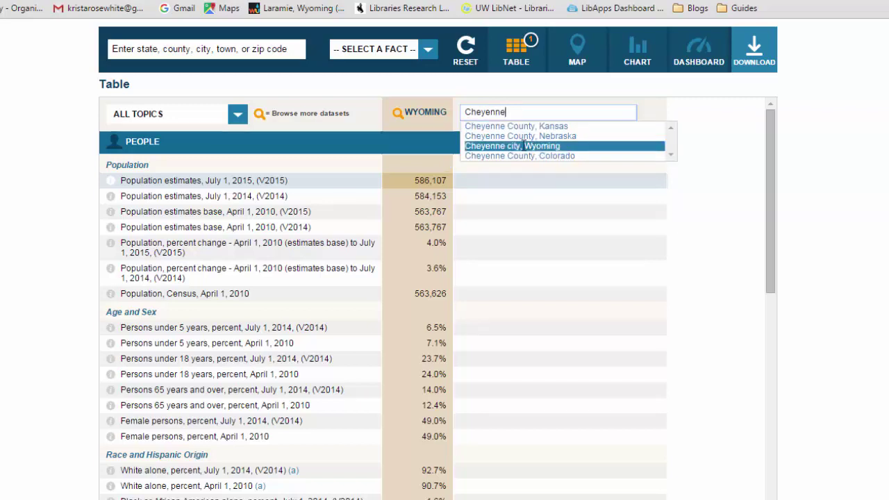
click(552, 145)
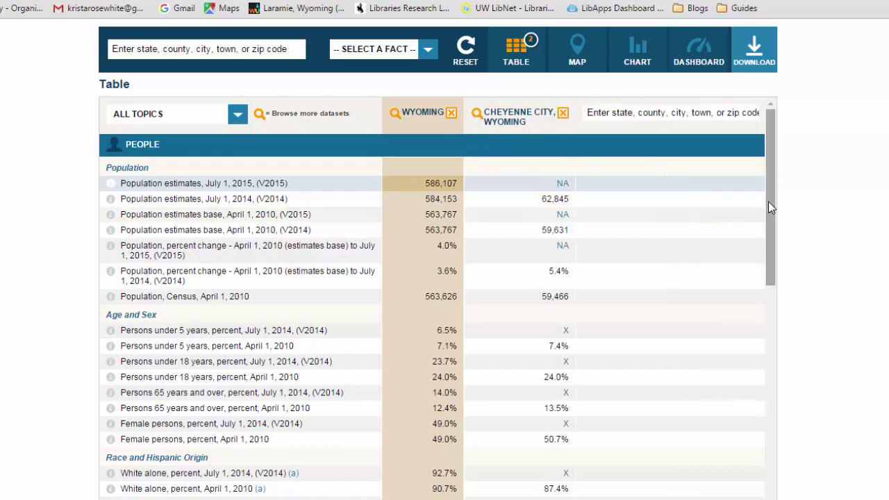
click(690, 113)
text(Lar)
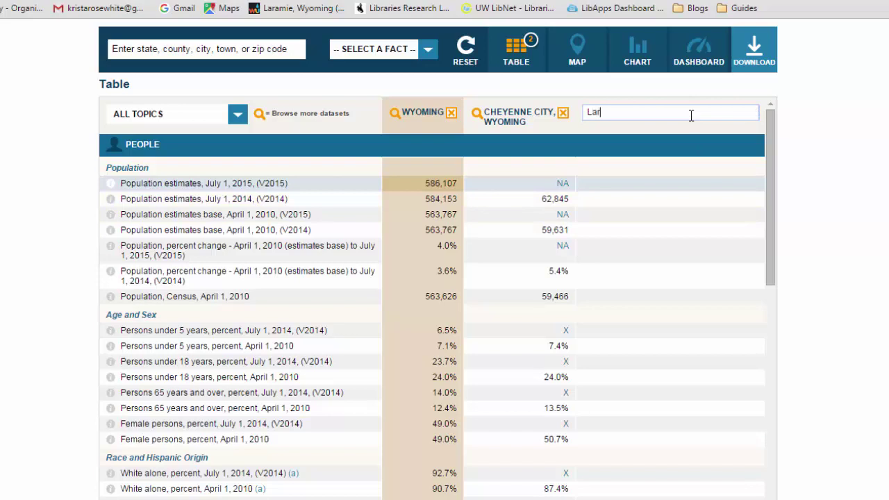
text(amie)
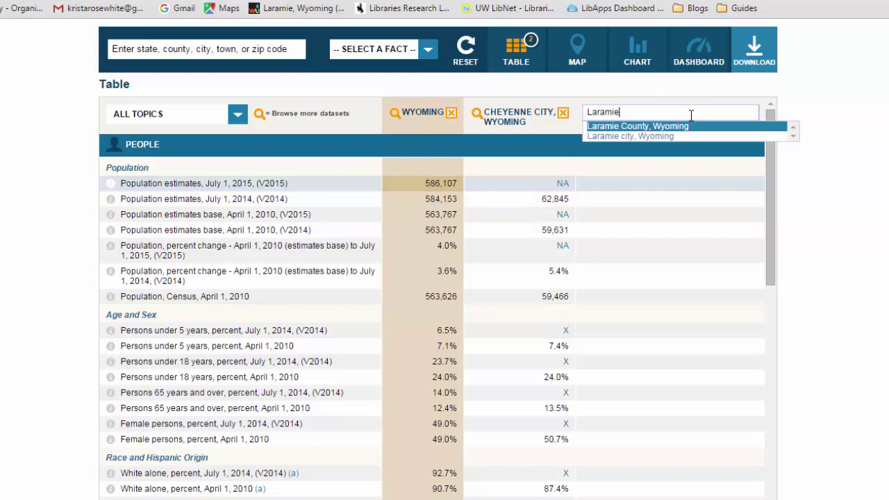
click(628, 137)
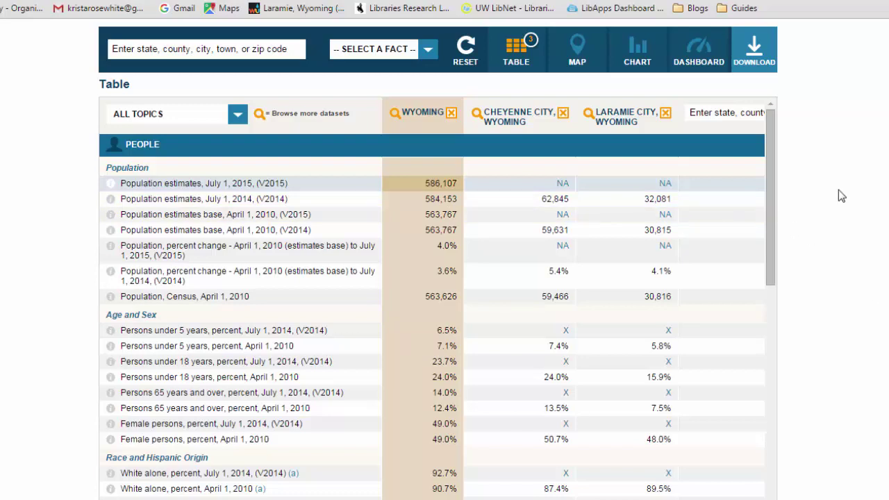
scroll(840, 199, up, 2)
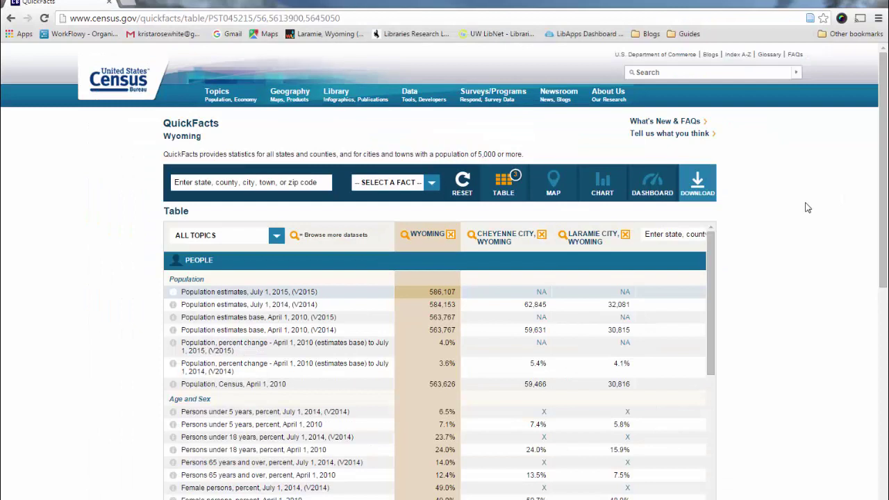
Download the Wyoming, Cheyenne and Laramie comparison table as a spreadsheet file.
click(709, 192)
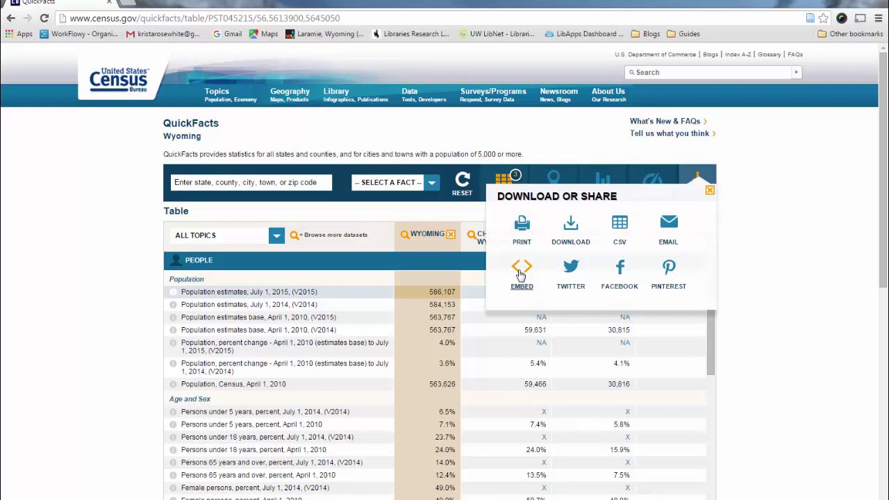
click(569, 247)
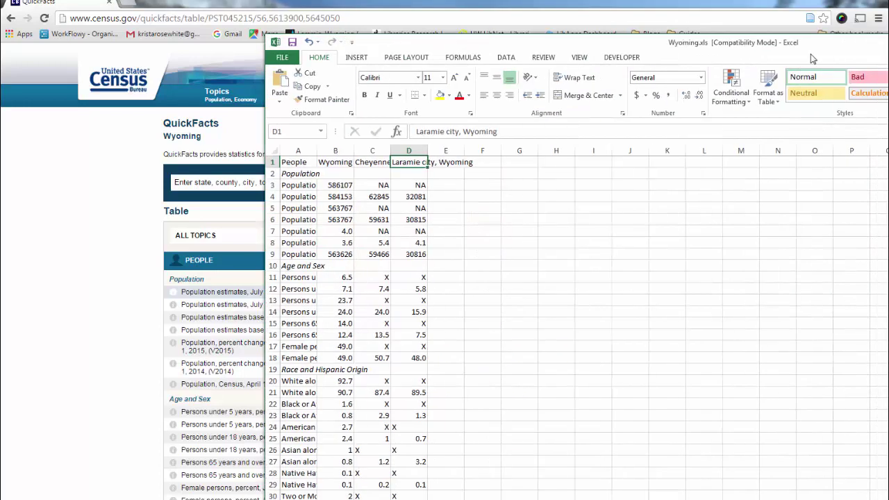
Move the Wyoming.xls Excel window aside to get back to the browser.
drag(807, 43, 578, 39)
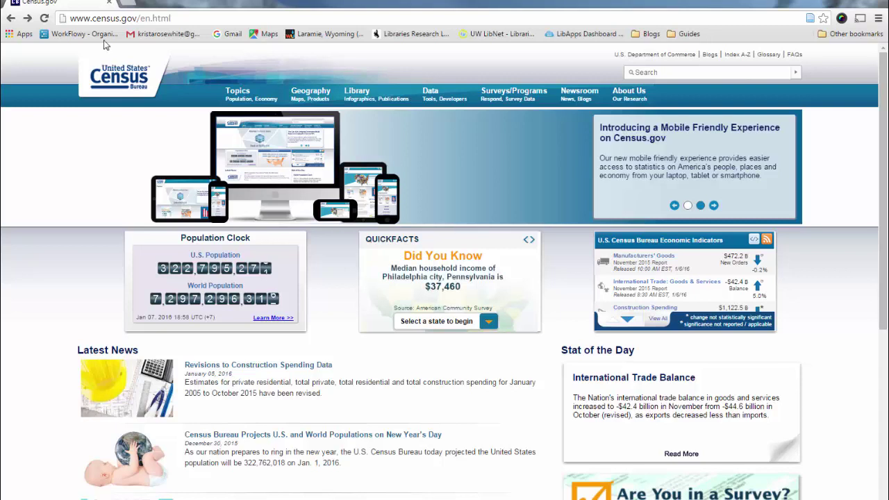
Load factfinder.census.gov and start a Community Facts place search.
click(129, 18)
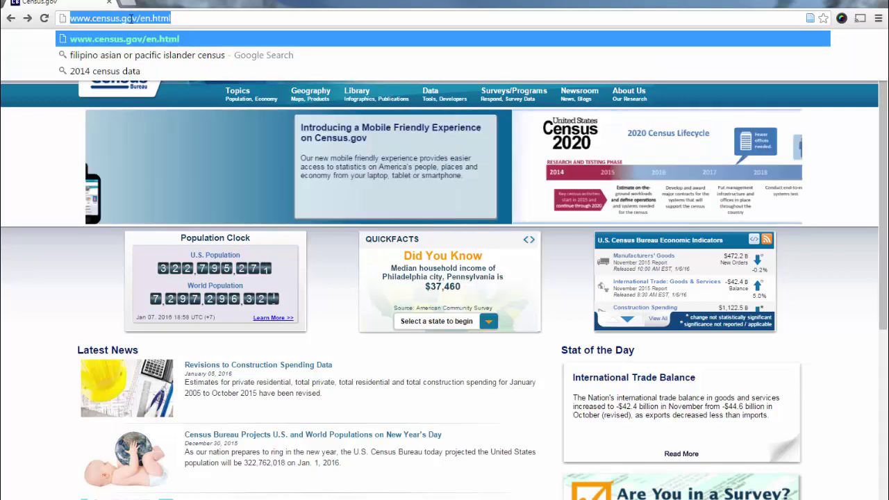
text(fac)
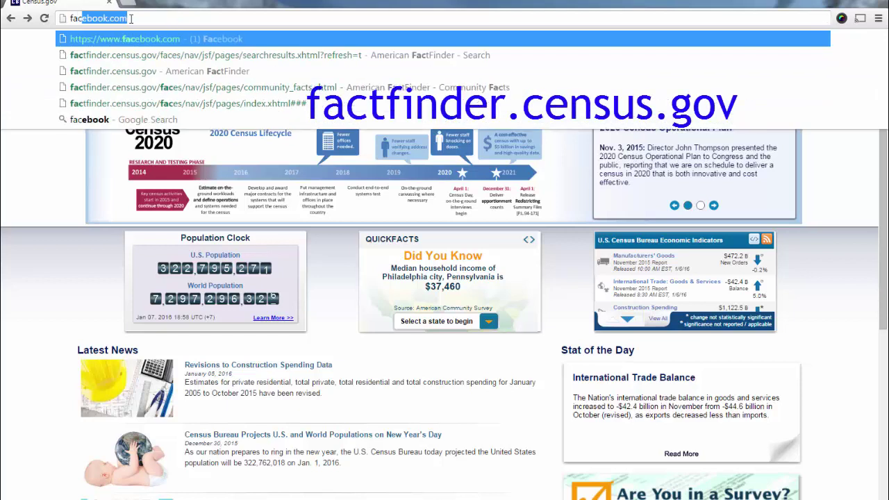
text(tfinder.c)
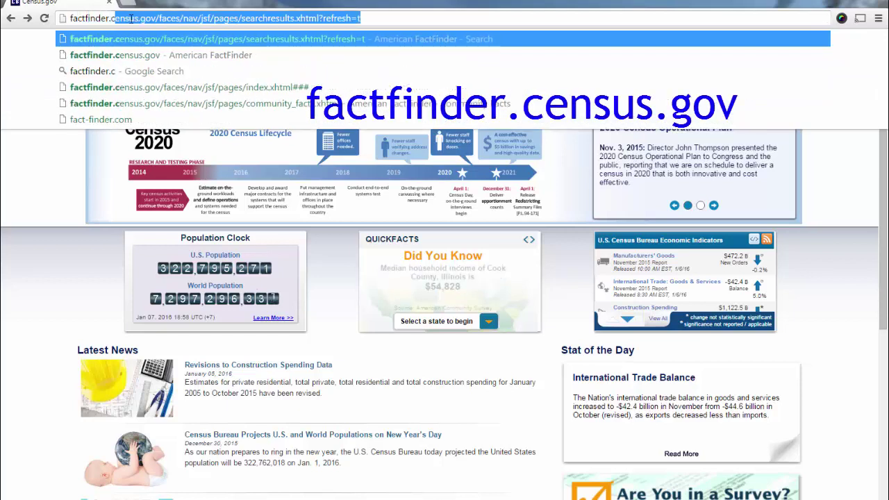
text(ensus.gov/)
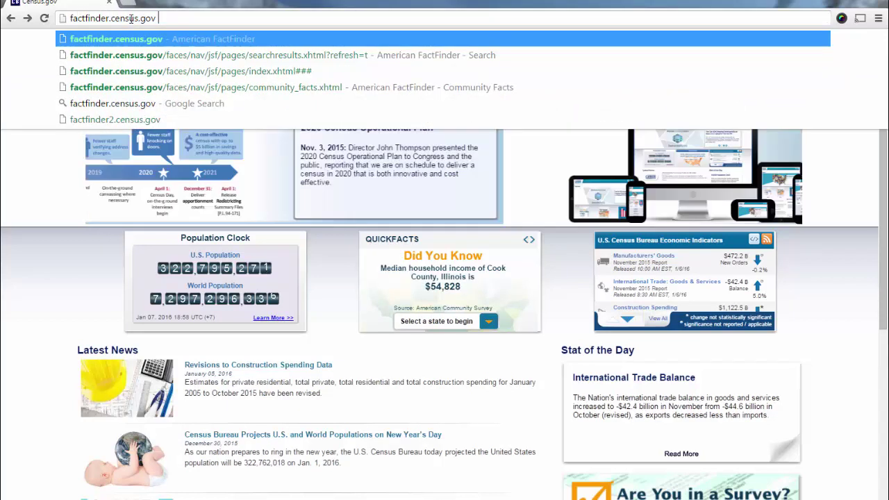
key(Return)
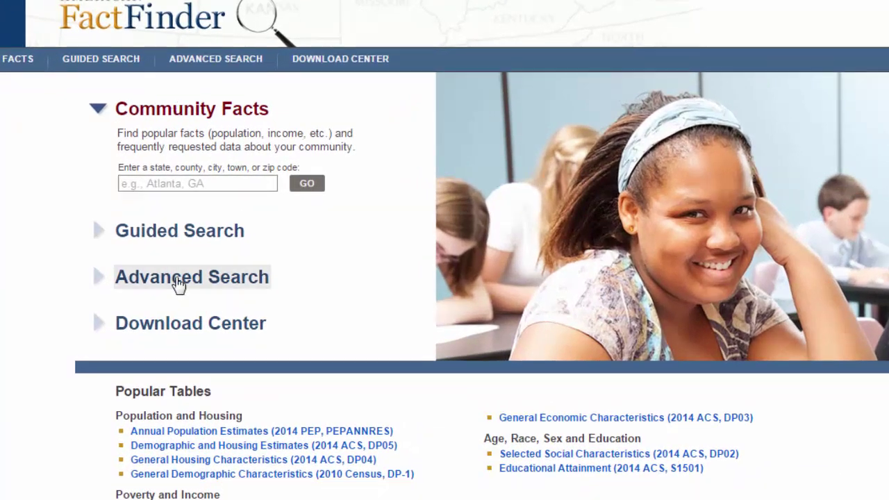
click(156, 185)
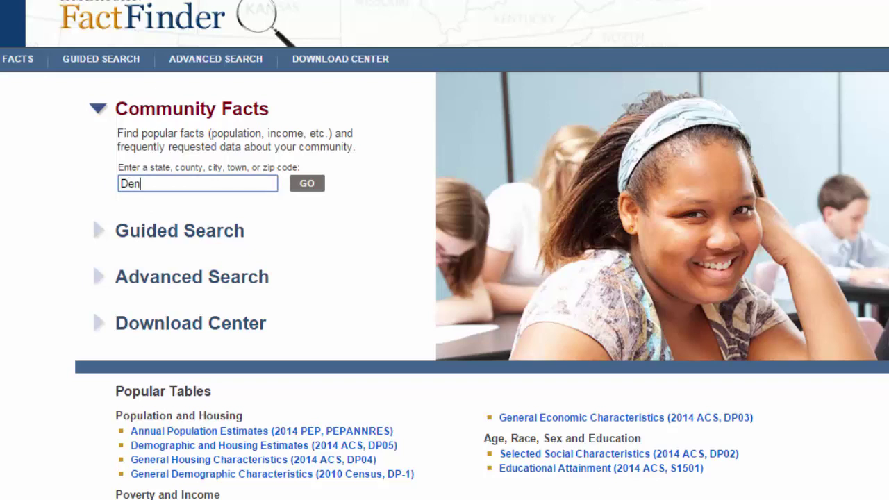
Look up Community Facts for Denver city, Colorado and show its Education facts.
text(Denver)
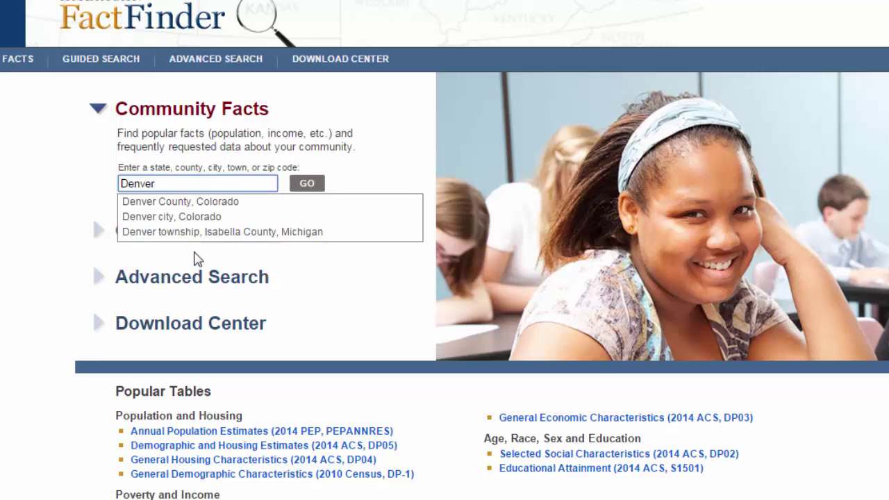
click(199, 218)
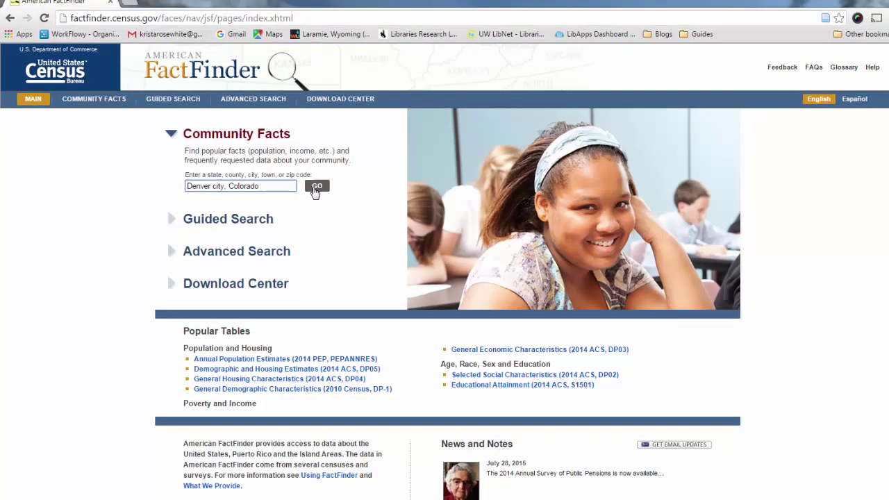
click(316, 187)
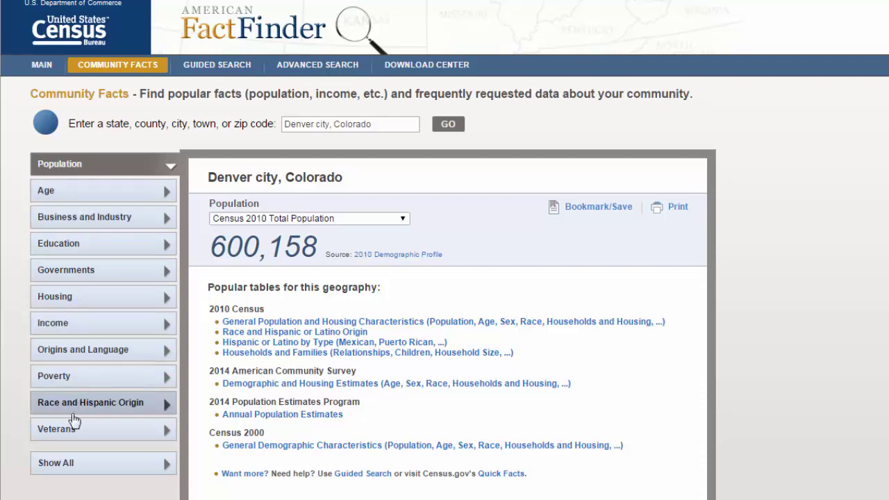
click(75, 251)
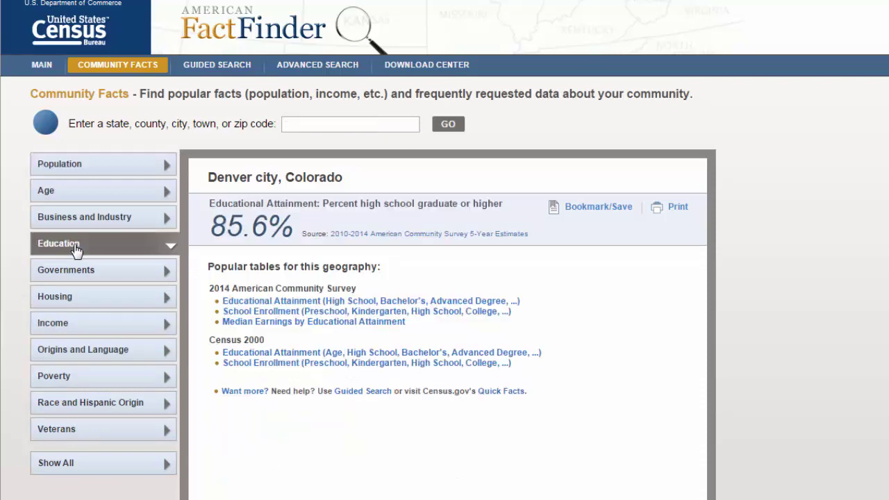
Open Denver's S1501 Educational Attainment table and scroll through its figures.
click(429, 302)
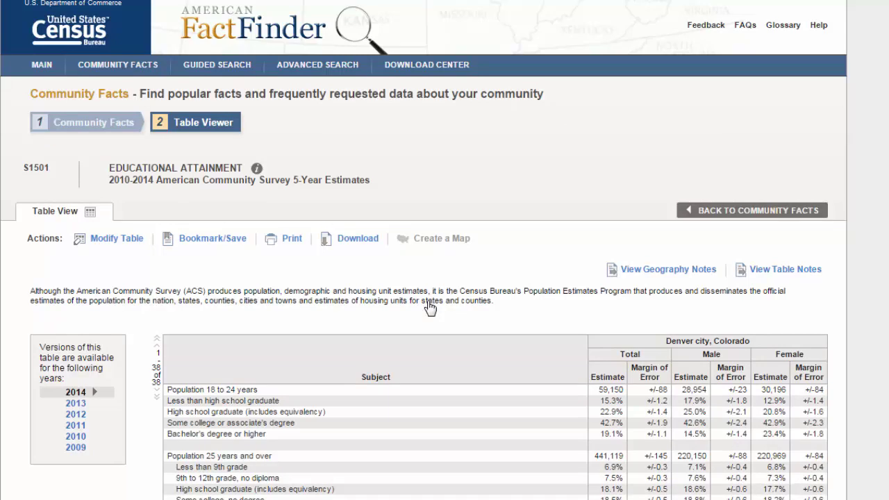
scroll(484, 315, down, 2)
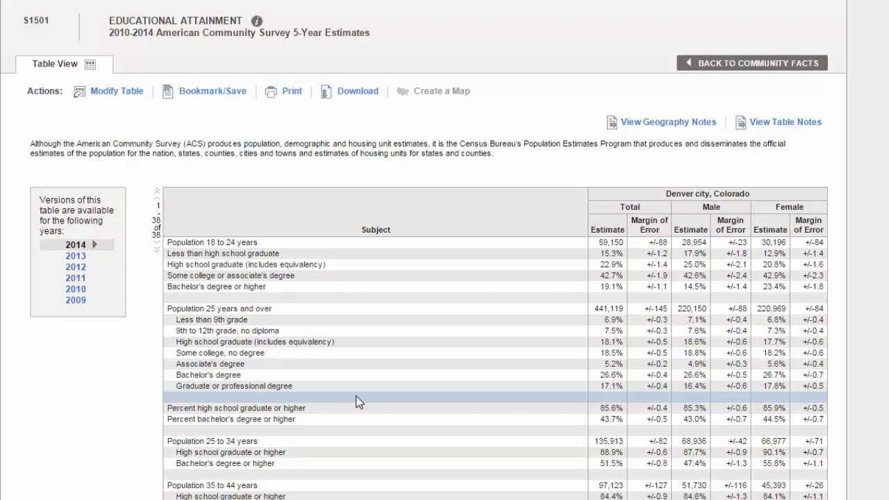
scroll(236, 406, down, 1)
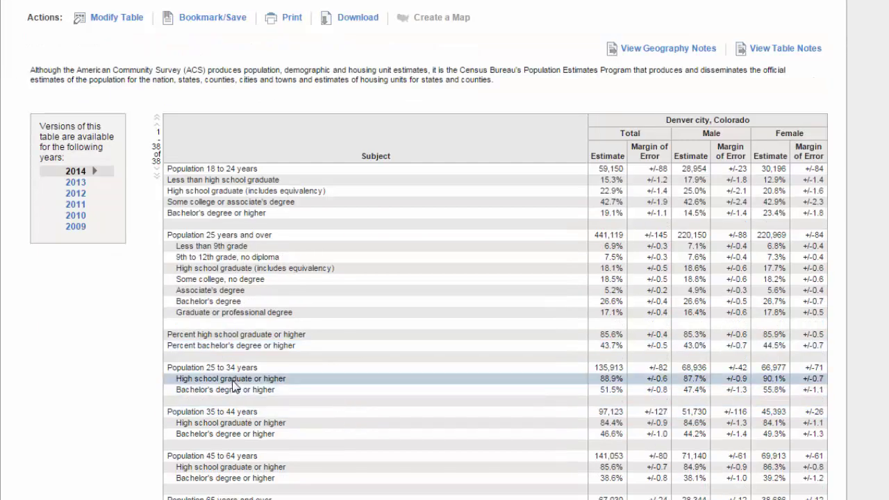
scroll(254, 453, down, 1)
scroll(247, 414, down, 1)
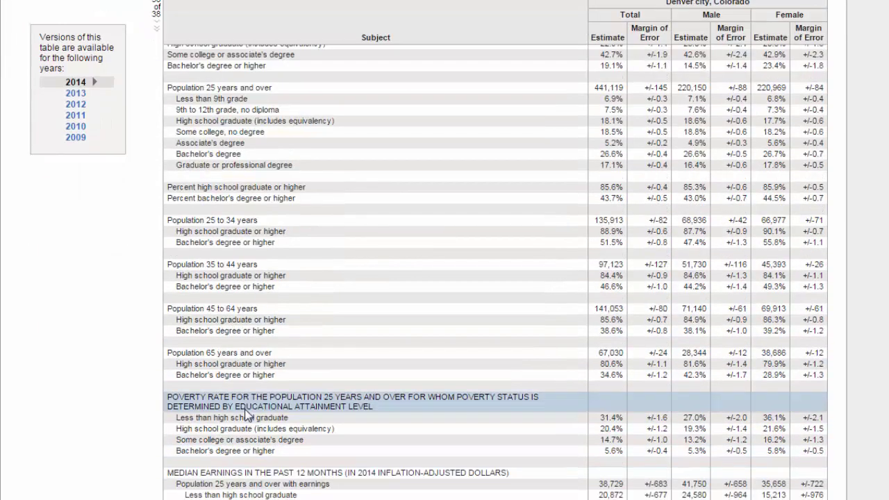
scroll(312, 388, up, 5)
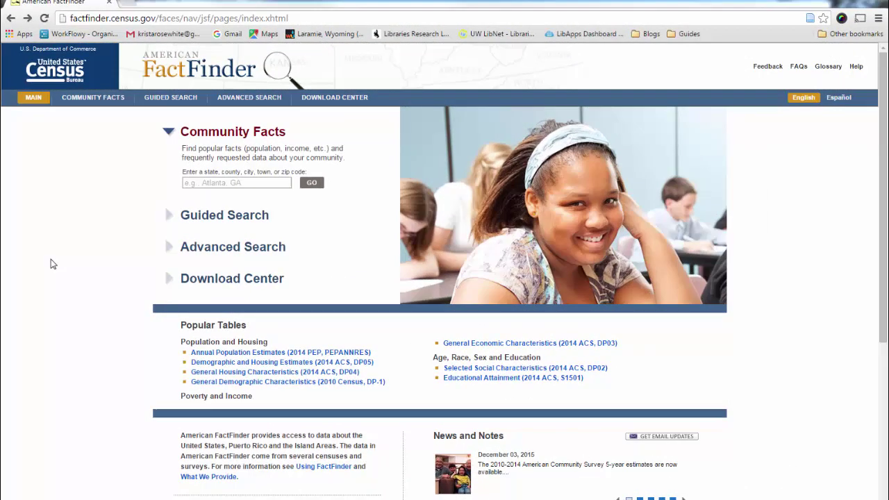
Open Advanced Search showing all data, with empty topic and place fields.
click(236, 252)
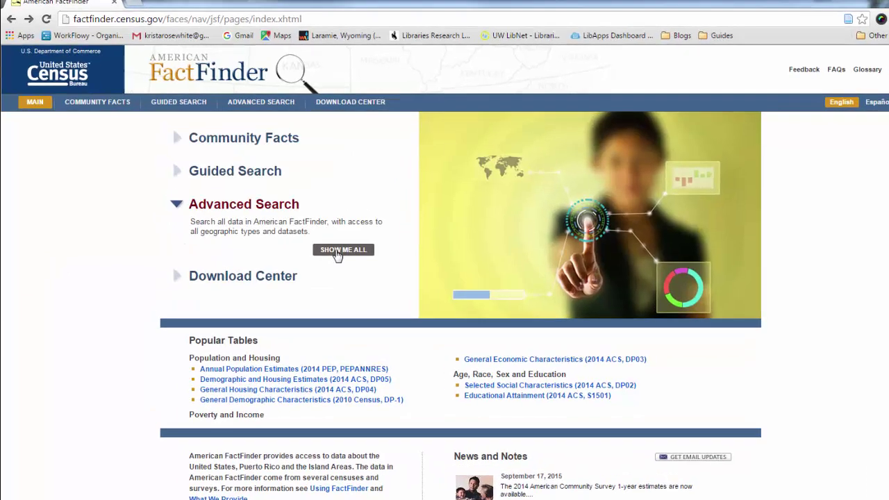
click(324, 241)
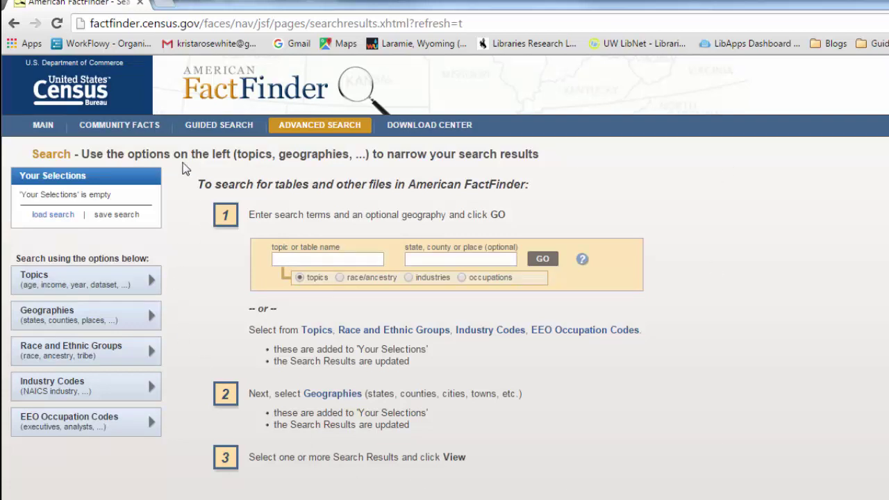
click(290, 259)
click(434, 260)
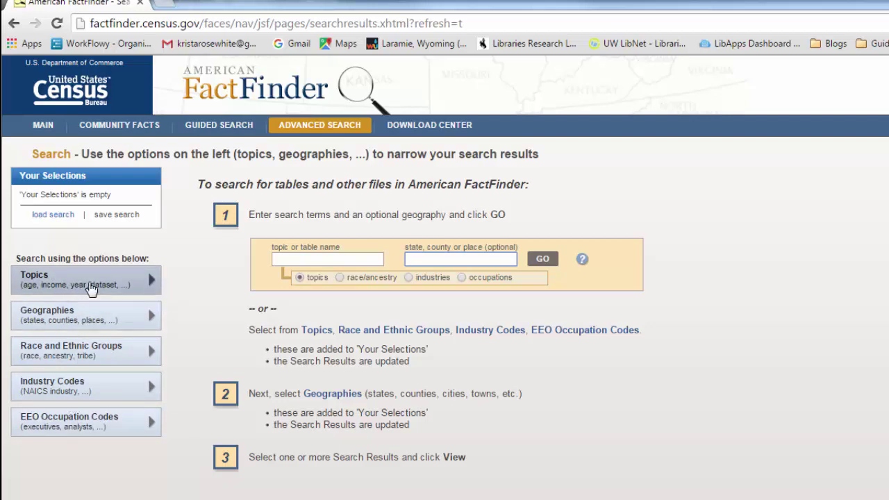
Add all counties within Colorado (County - 050) to the search selections.
click(84, 317)
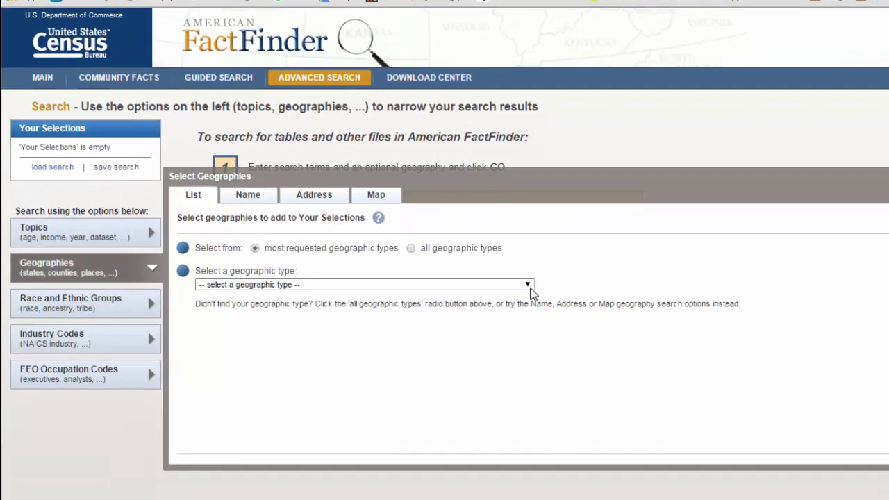
click(434, 332)
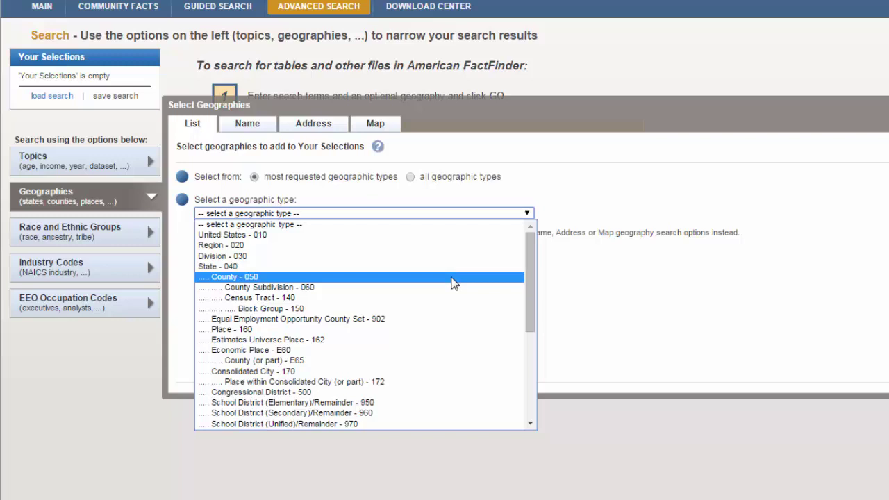
click(452, 282)
click(377, 246)
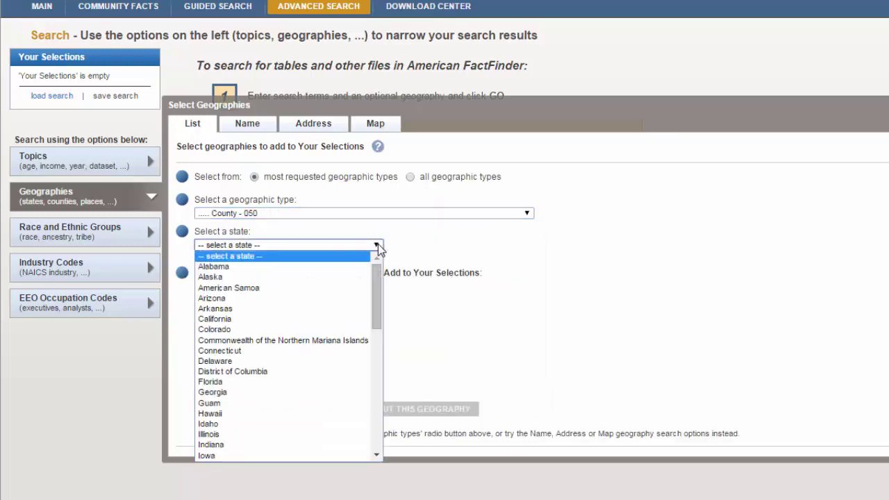
click(297, 329)
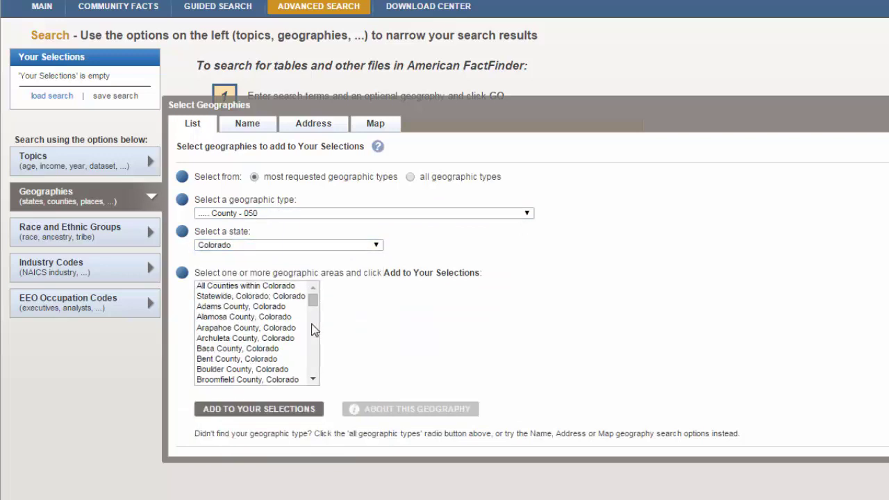
click(236, 308)
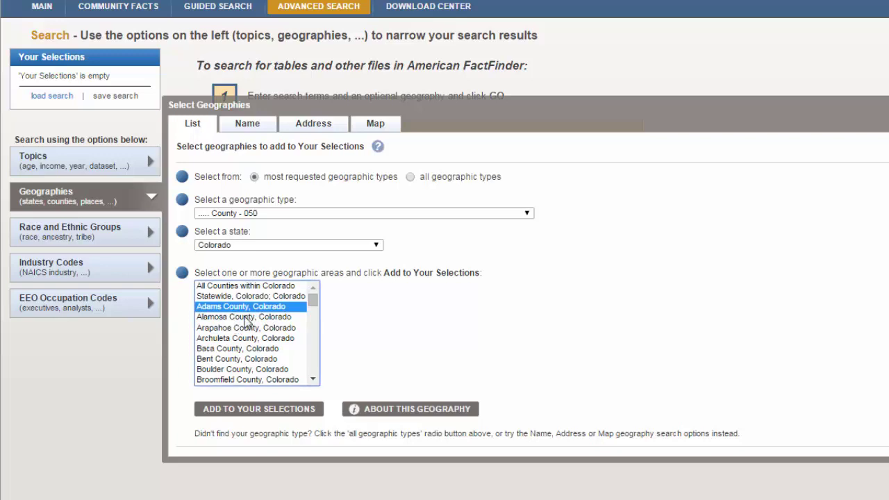
drag(246, 319, 248, 360)
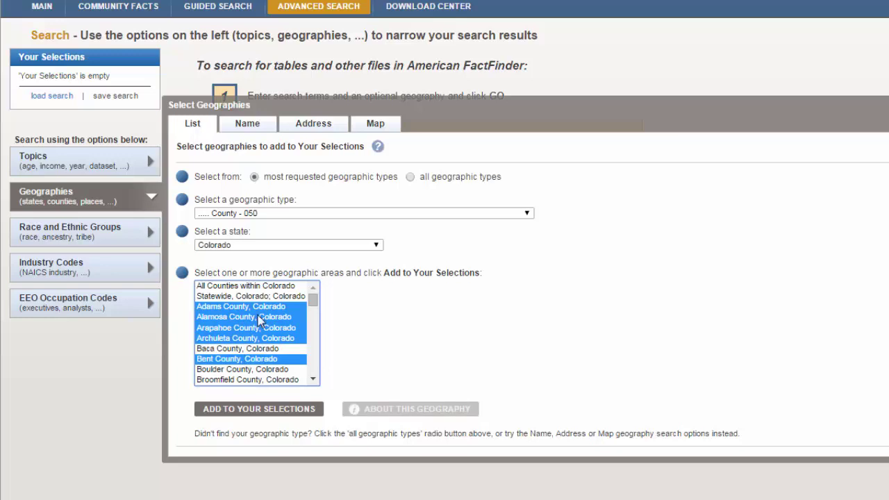
click(262, 287)
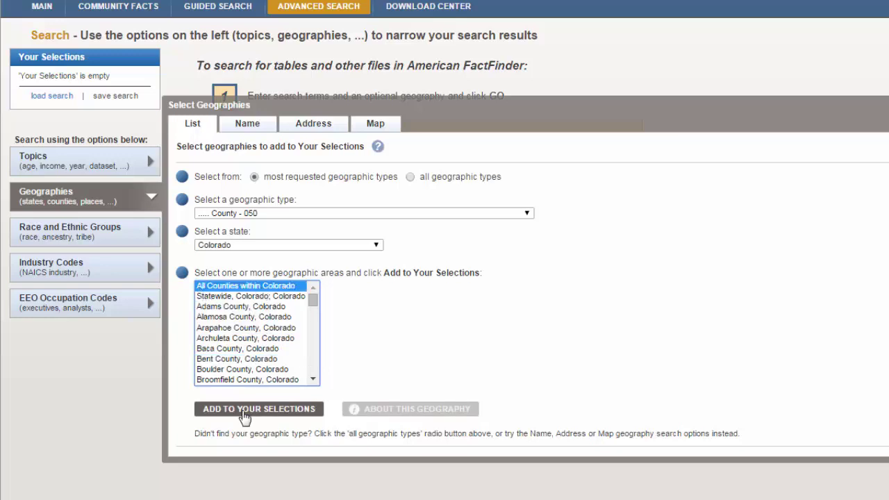
click(244, 413)
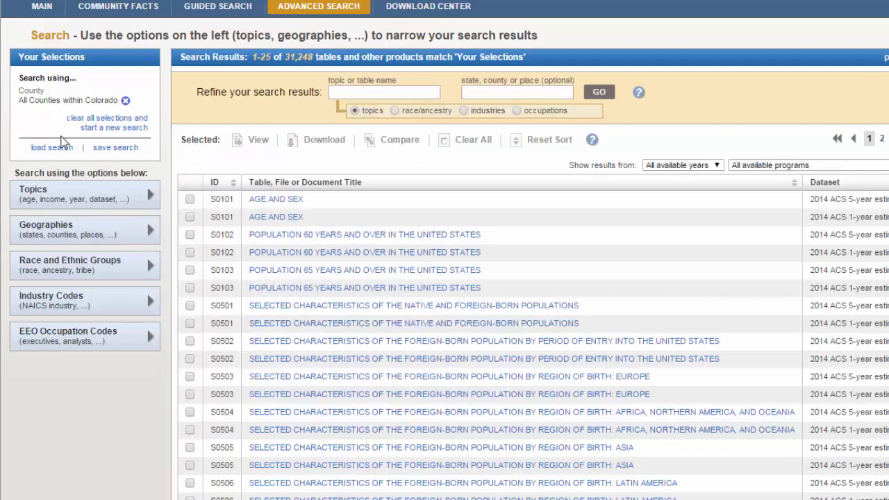
Add the People > Education > Educational Attainment topic to the selections.
click(141, 200)
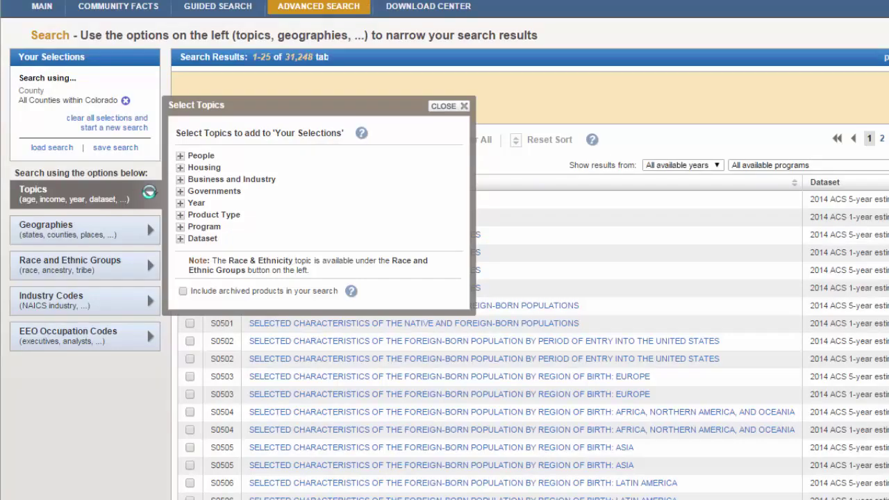
click(180, 157)
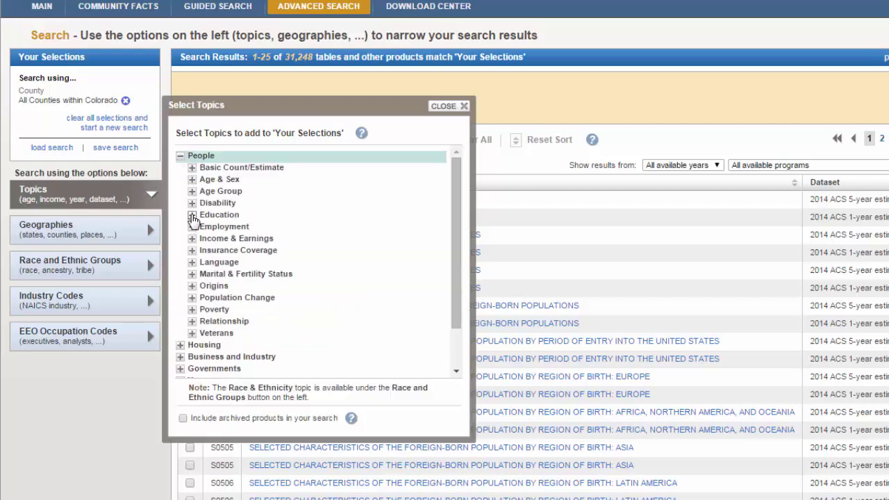
click(193, 216)
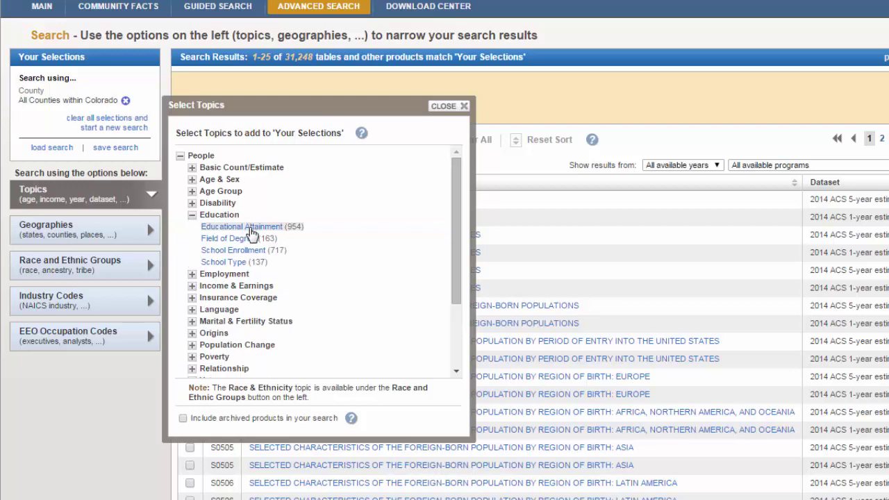
click(251, 228)
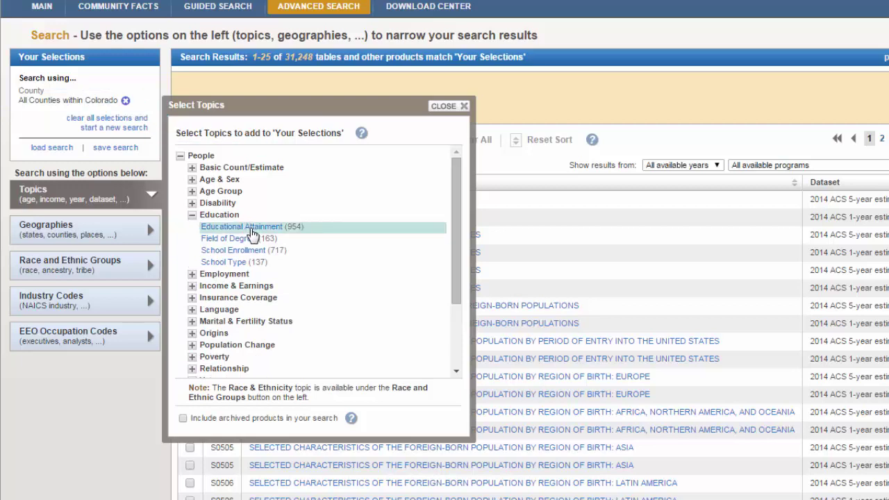
click(455, 108)
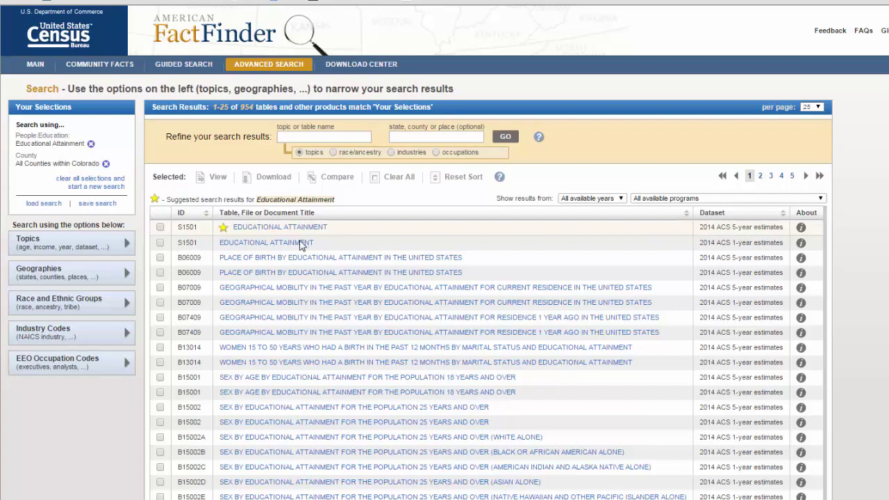
Open the starred S1501 Educational Attainment 5-year table and scroll through the Colorado county columns.
scroll(347, 325, down, 3)
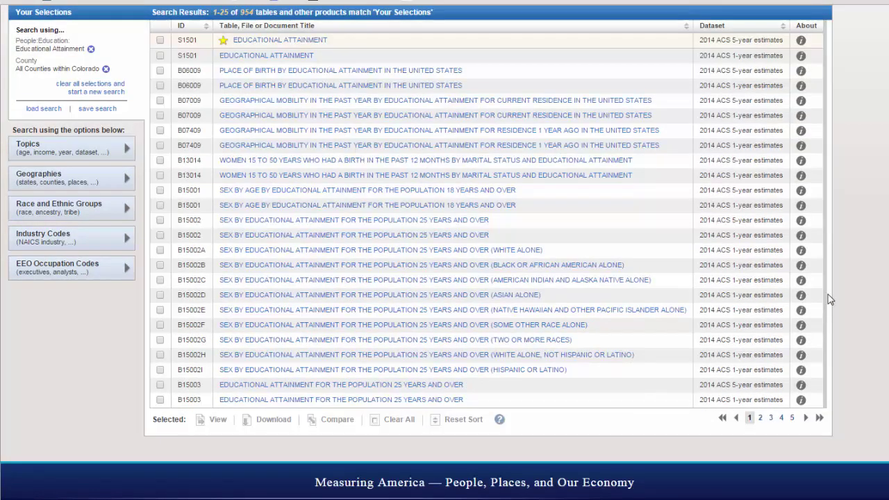
scroll(600, 277, up, 1)
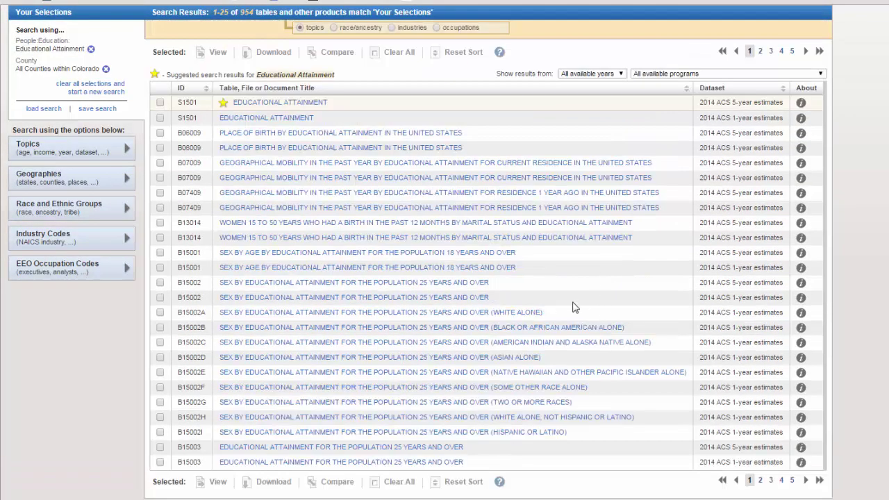
scroll(572, 307, up, 2)
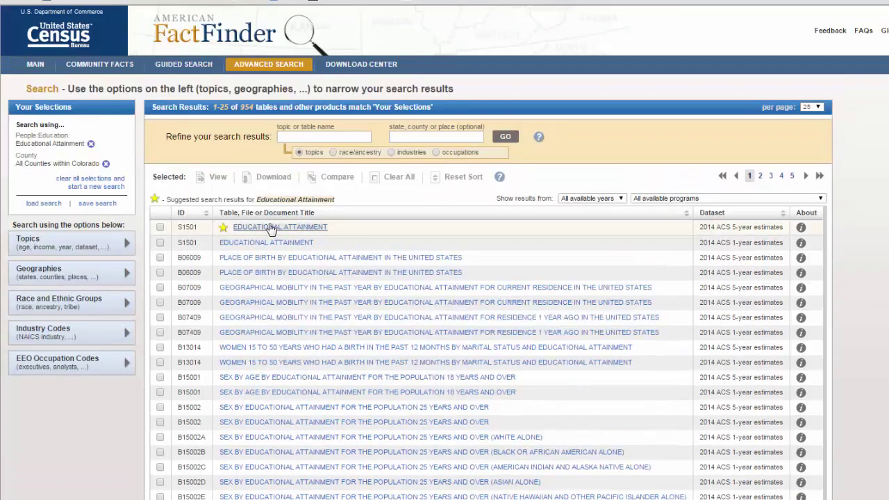
click(271, 228)
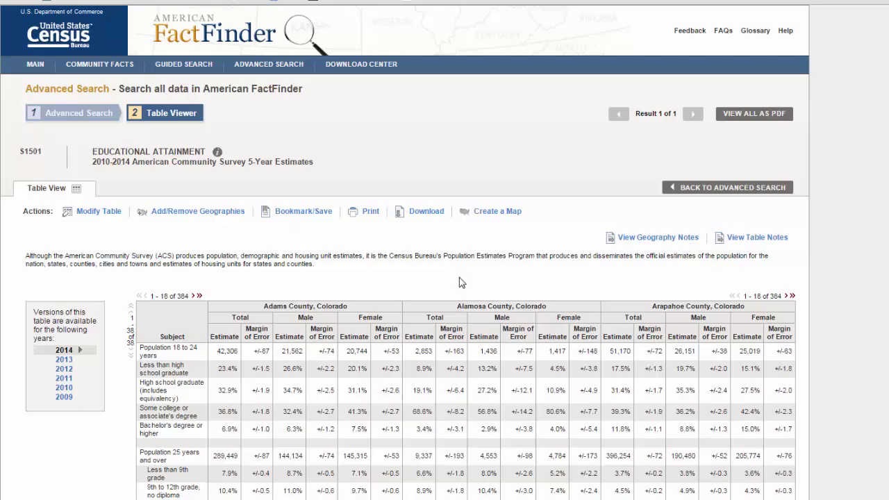
scroll(538, 271, down, 1)
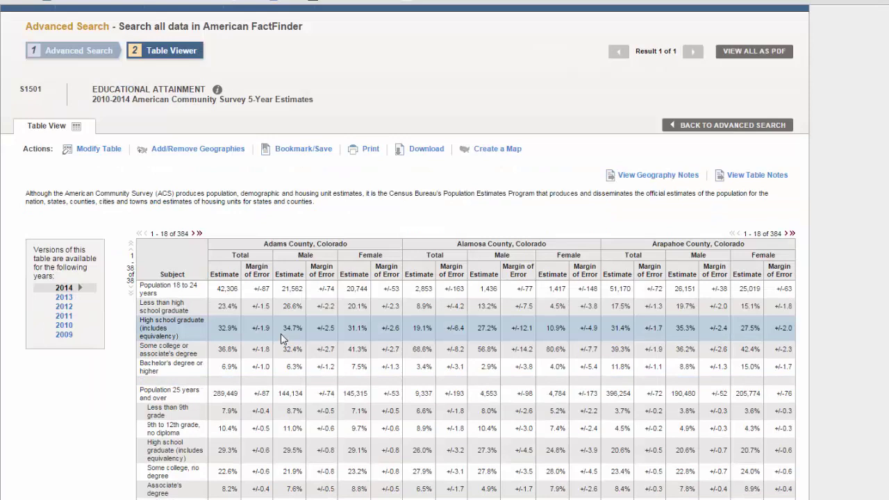
scroll(205, 297, down, 1)
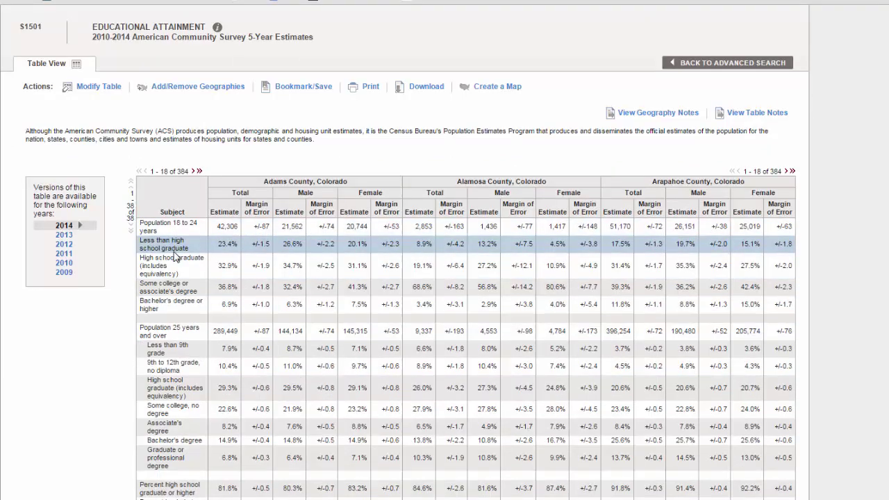
scroll(184, 477, down, 1)
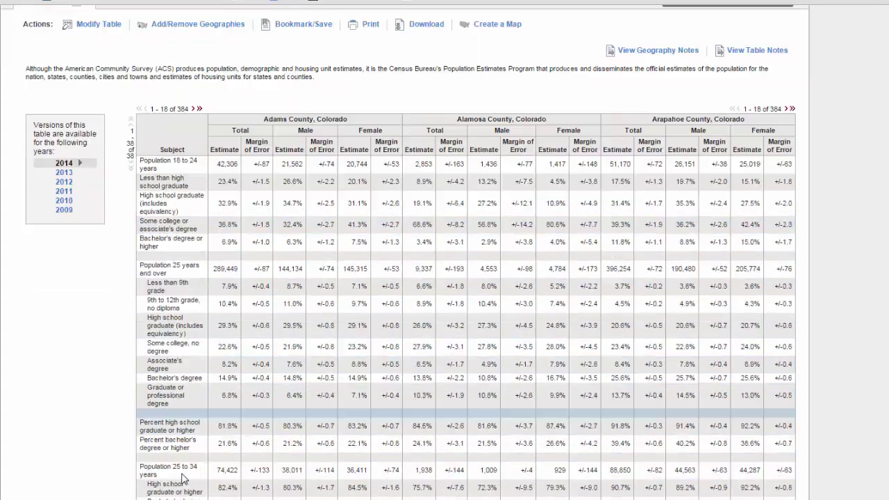
scroll(173, 427, down, 1)
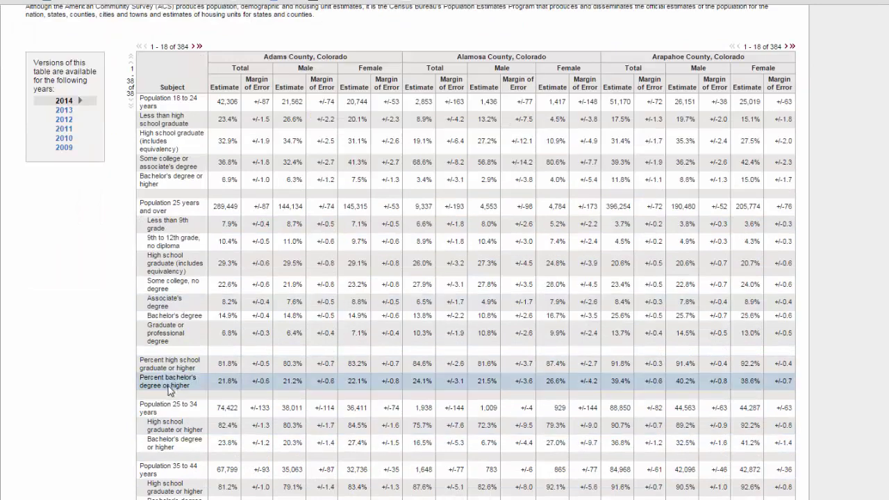
scroll(177, 381, up, 4)
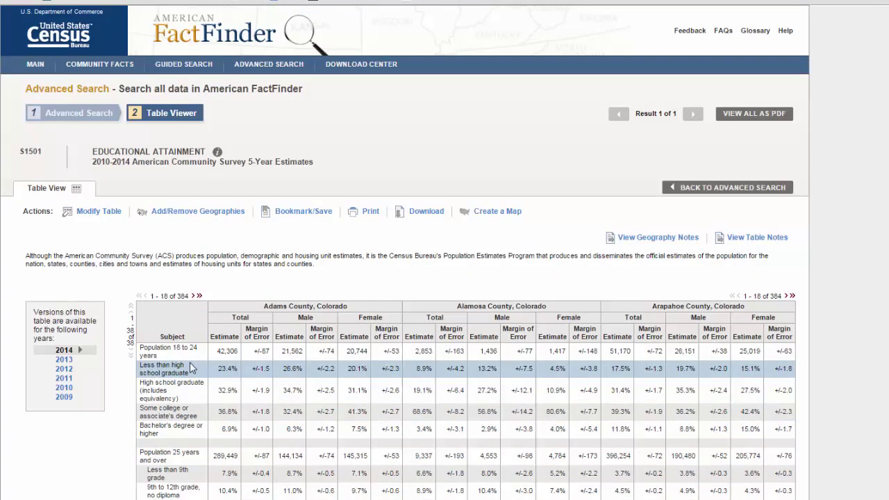
Bring up the table's download options with descriptive data element names kept included.
click(417, 216)
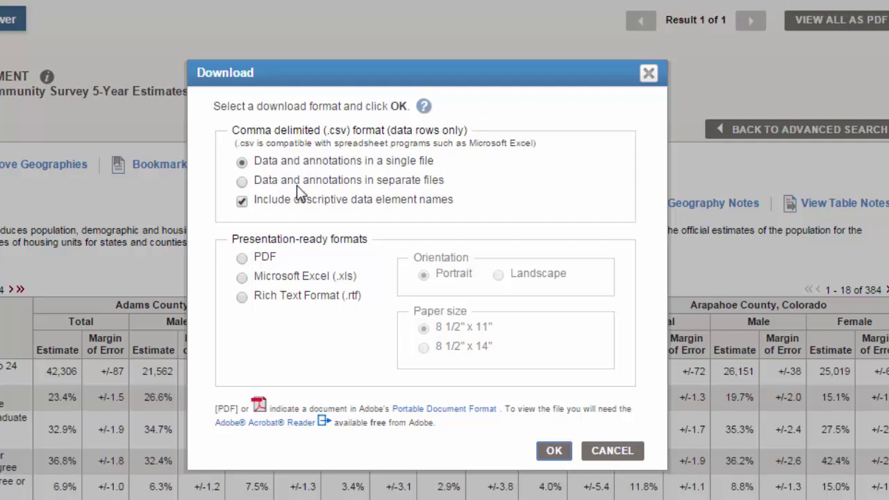
click(241, 202)
click(242, 201)
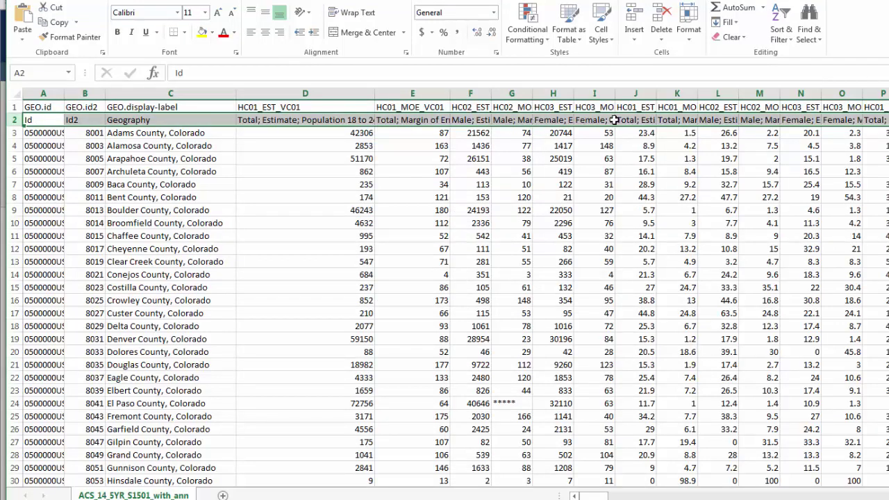
Widen column F so the HC02_EST_VC01 heading fits, checking the D1 and D2 headings.
click(289, 108)
click(479, 105)
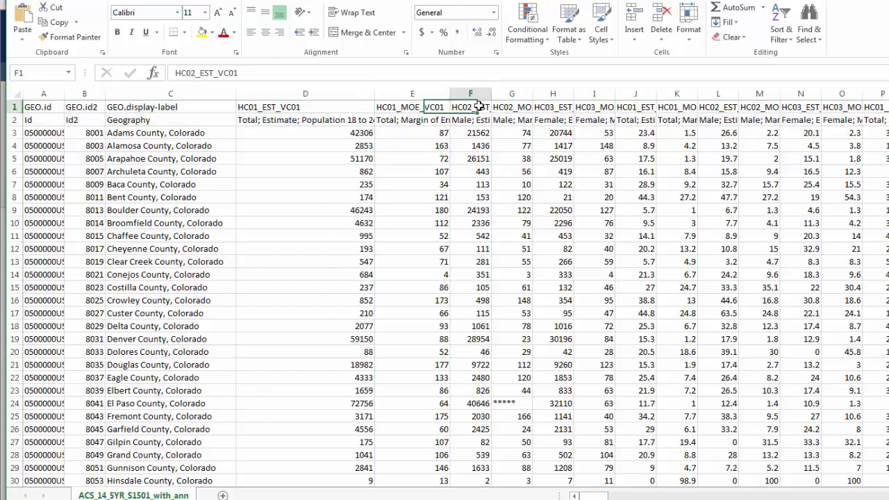
drag(491, 94, 523, 94)
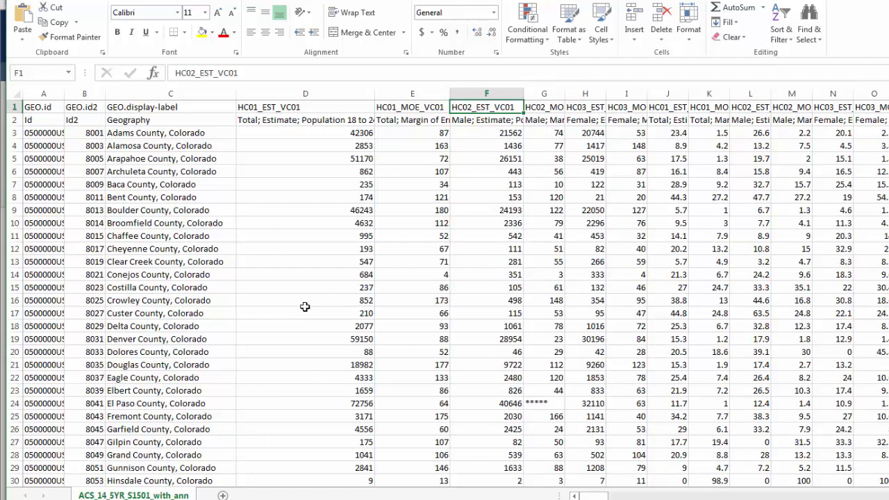
click(290, 121)
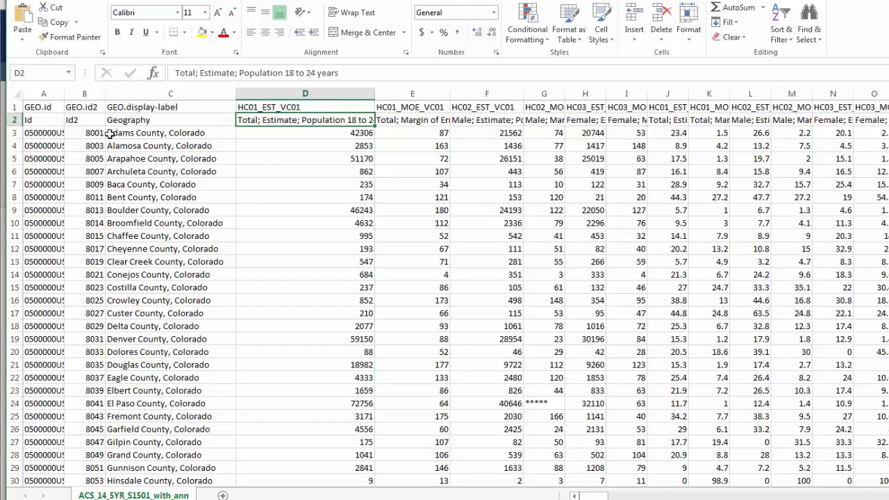
Select row 1 of variable codes and row 2 of descriptive labels to compare them.
click(13, 107)
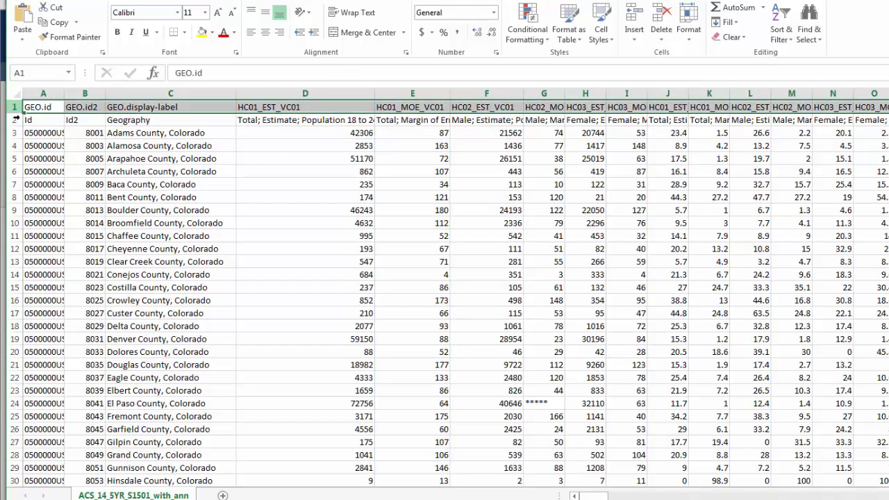
click(13, 119)
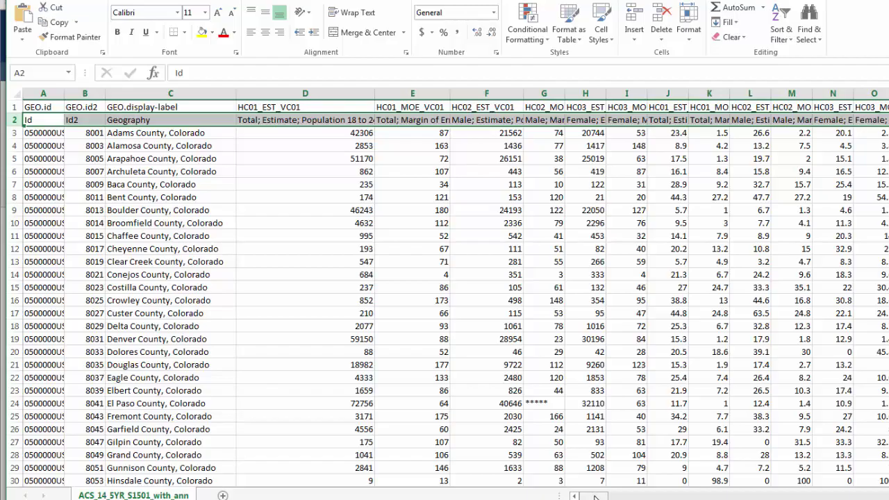
mouse_move(595, 497)
mouse_down()
mouse_move(857, 490)
mouse_move(590, 497)
mouse_up()
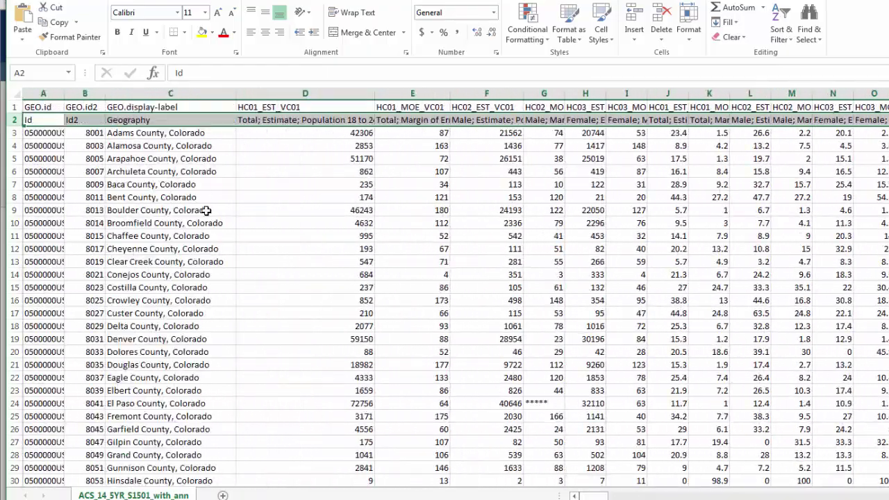